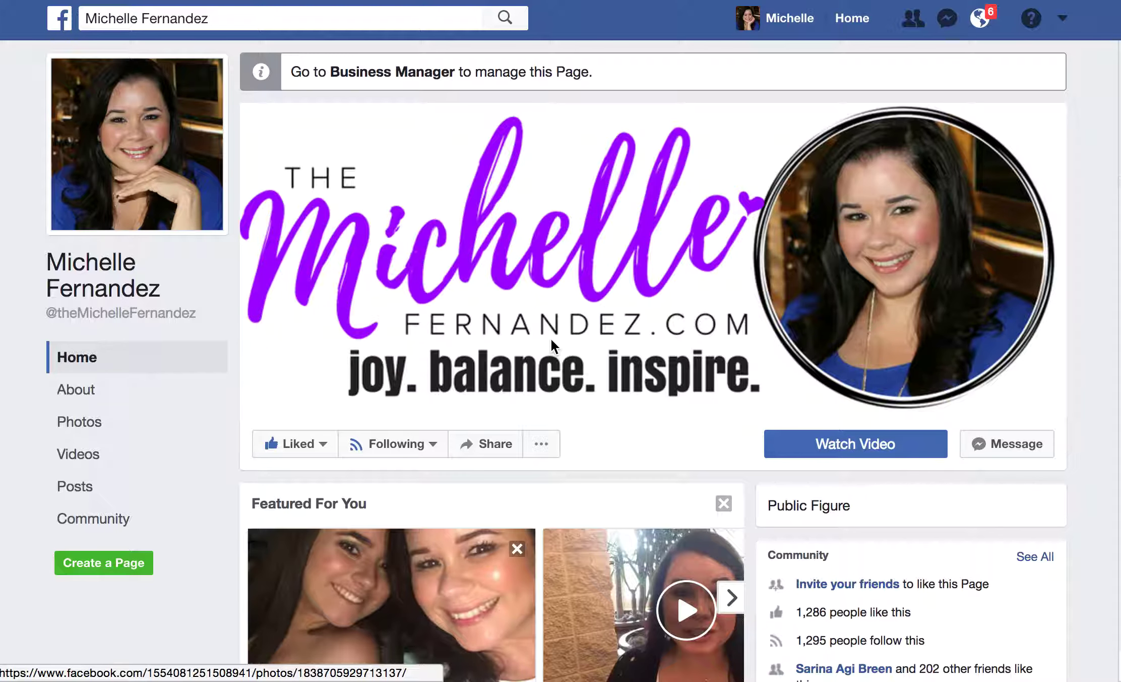
# From the News Feed, go to Friend Lists and begin creating a new list
pyautogui.click(842, 21)
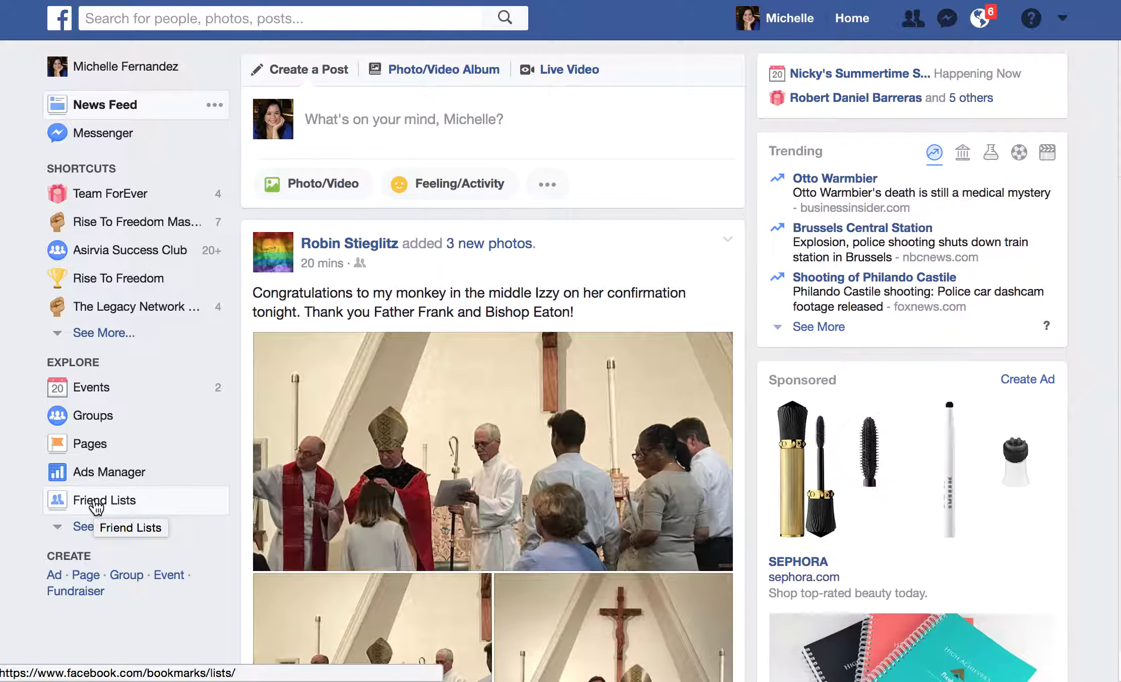
pyautogui.click(96, 502)
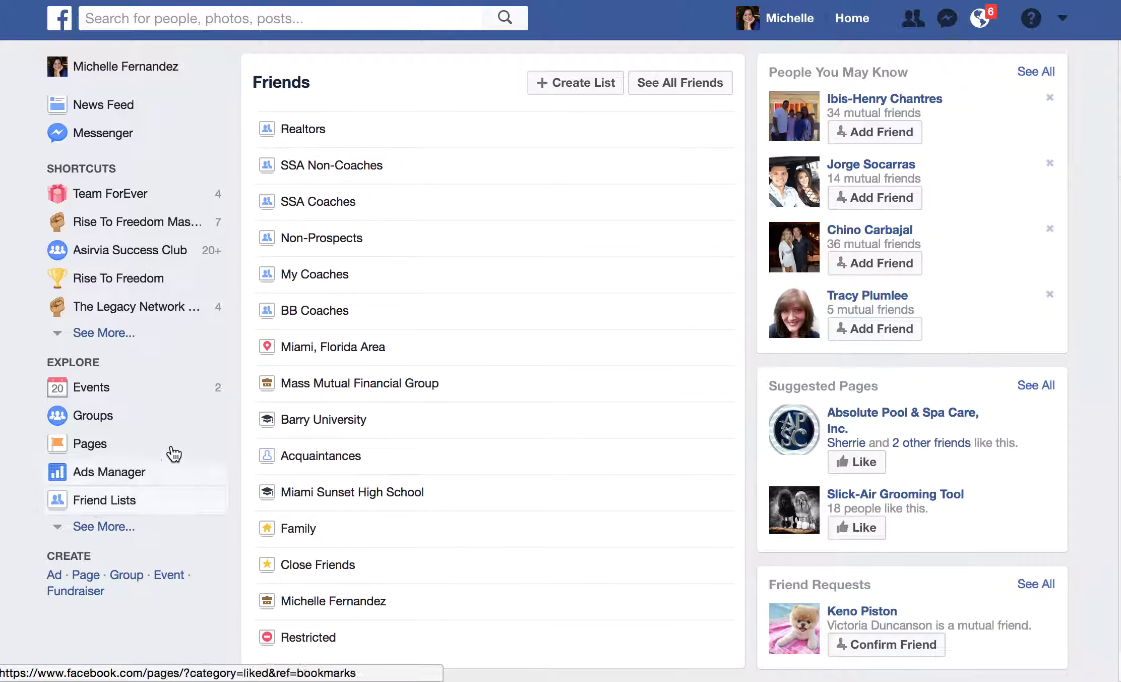
pyautogui.click(578, 88)
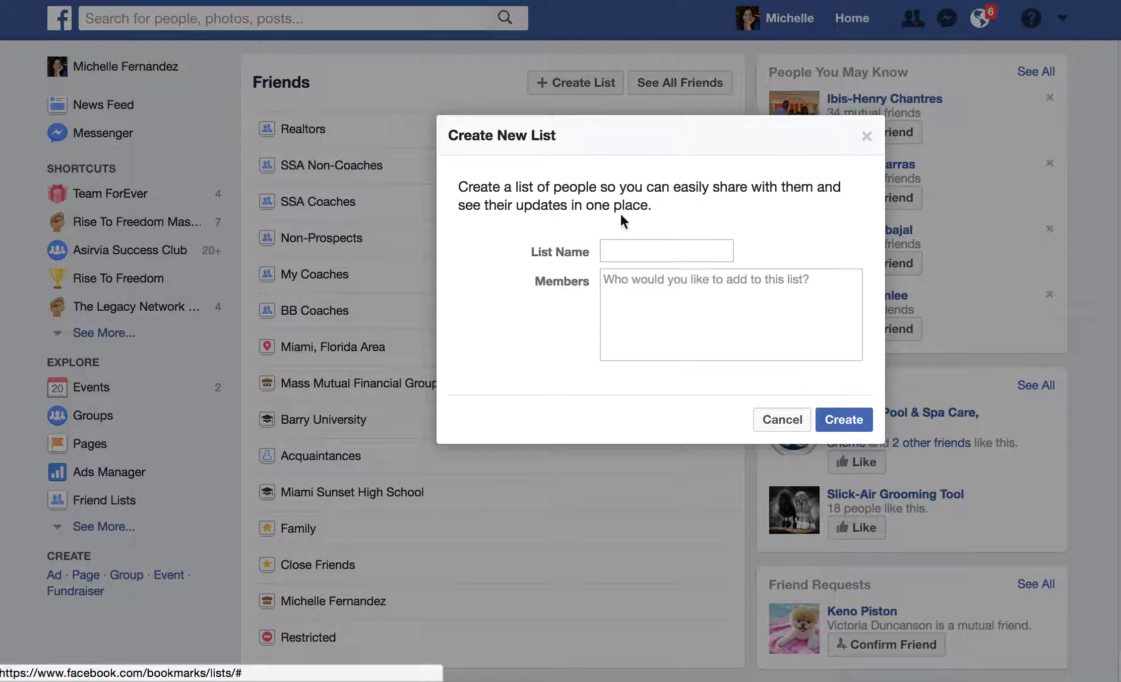
# Create a friend list named 'Moms'
pyautogui.click(622, 248)
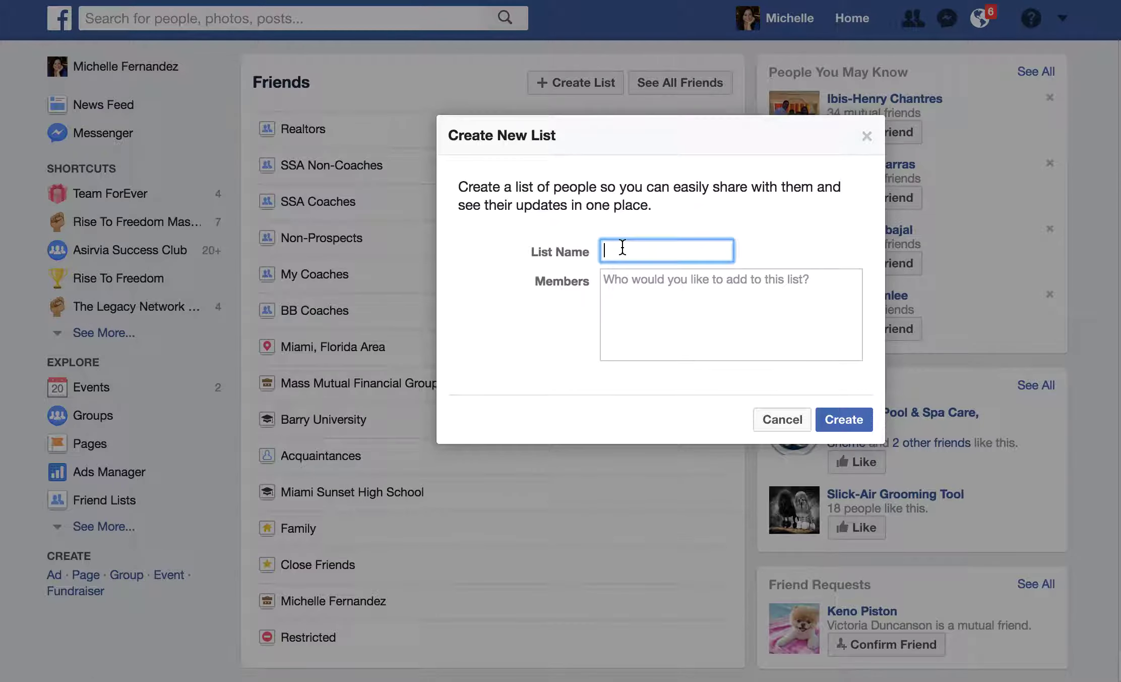
pyautogui.write('Mo')
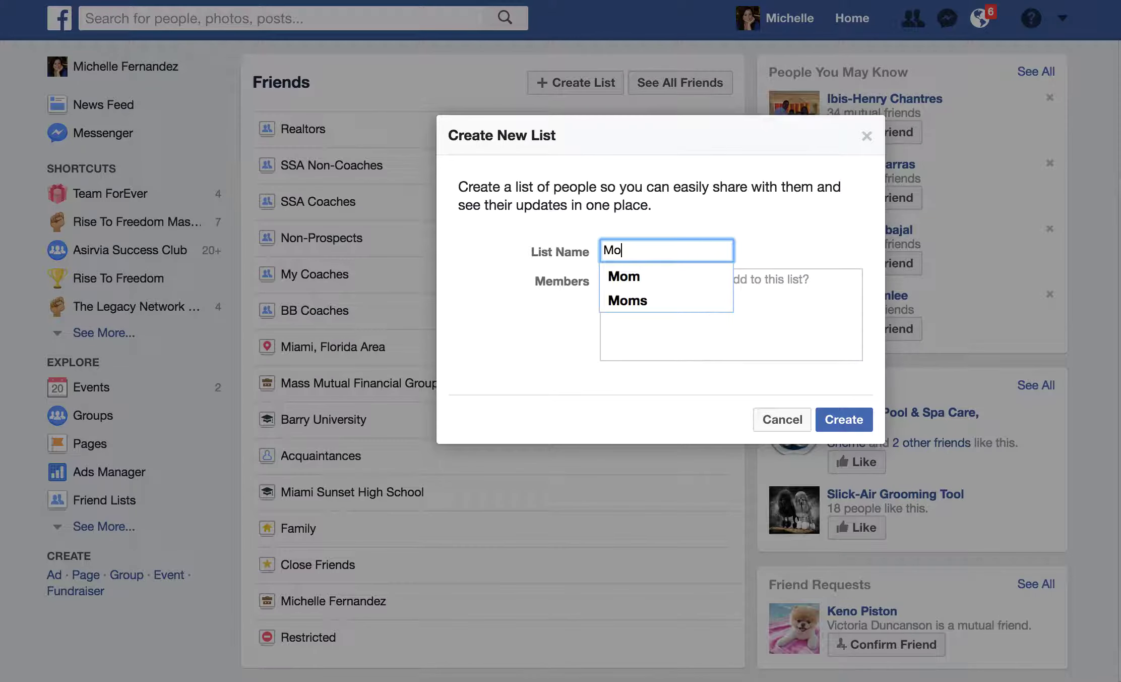
pyautogui.write('ms')
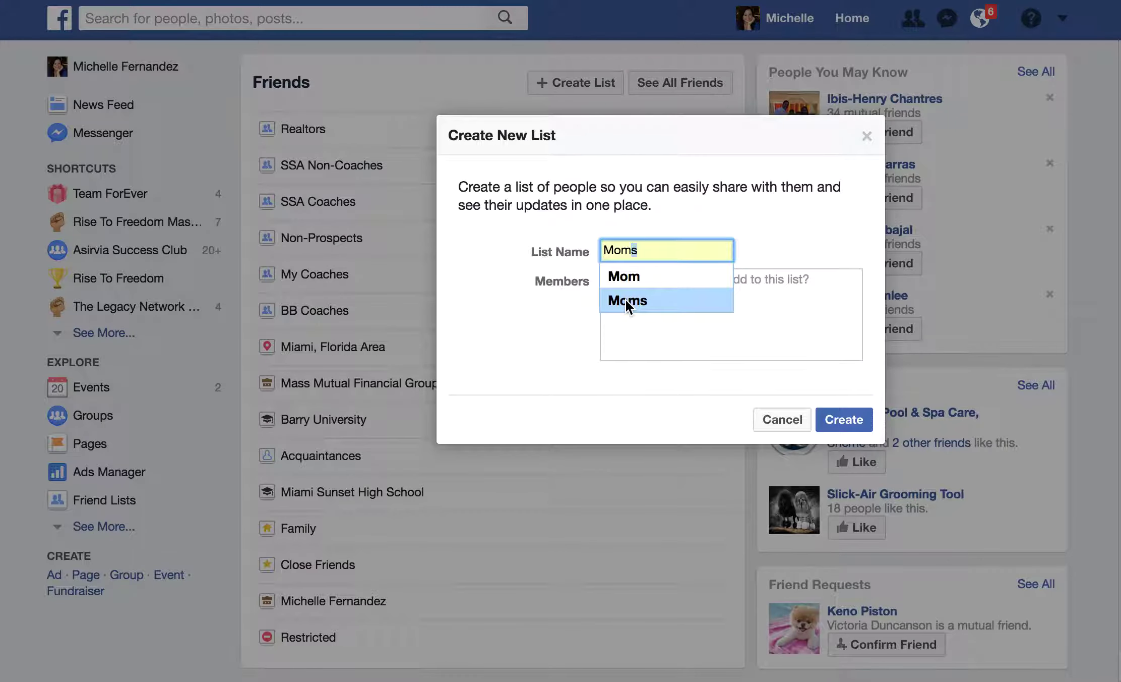
pyautogui.click(626, 299)
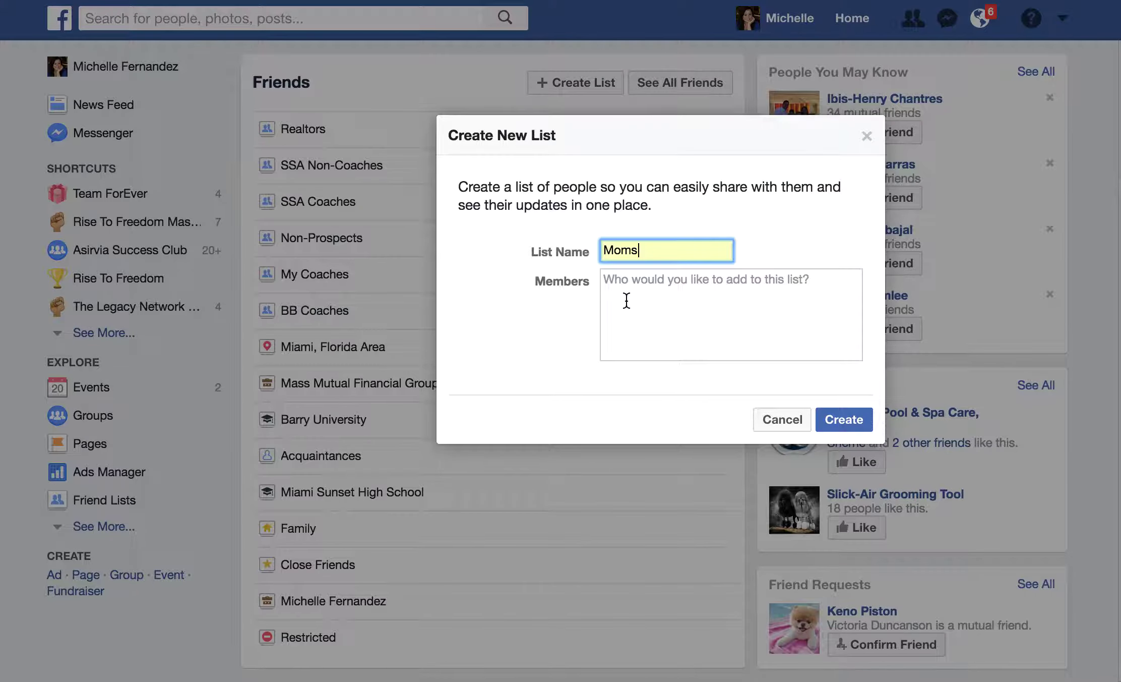
pyautogui.click(839, 423)
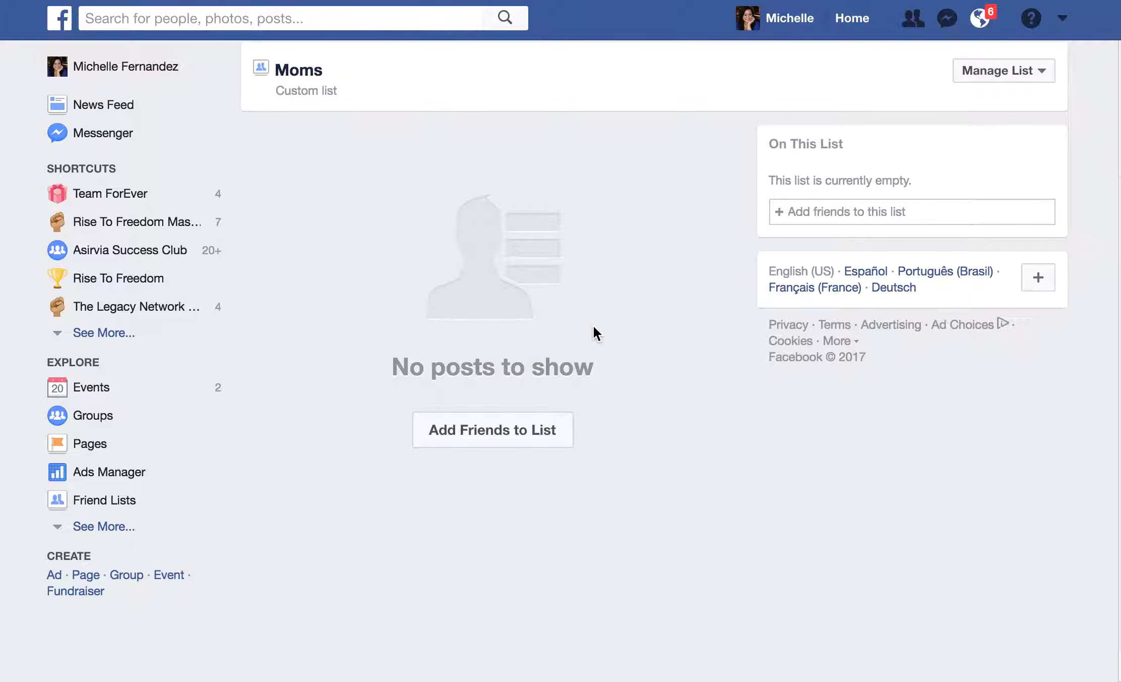
# Back on Friend Lists, create a second list named 'Prospects'
pyautogui.click(132, 499)
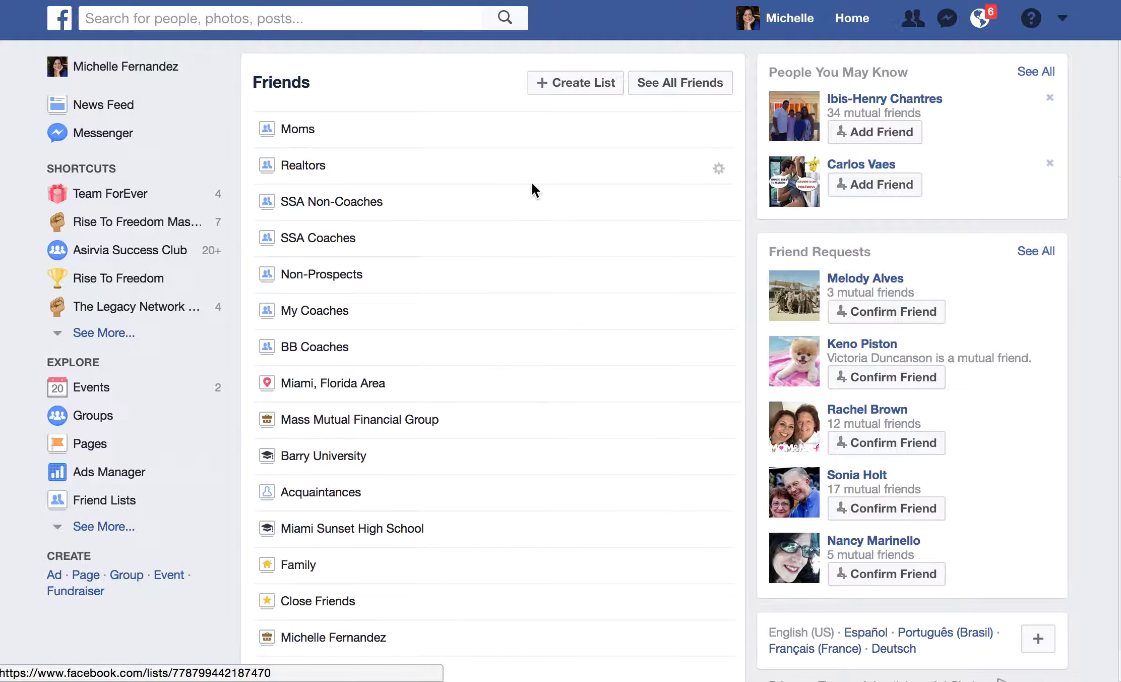
pyautogui.click(577, 89)
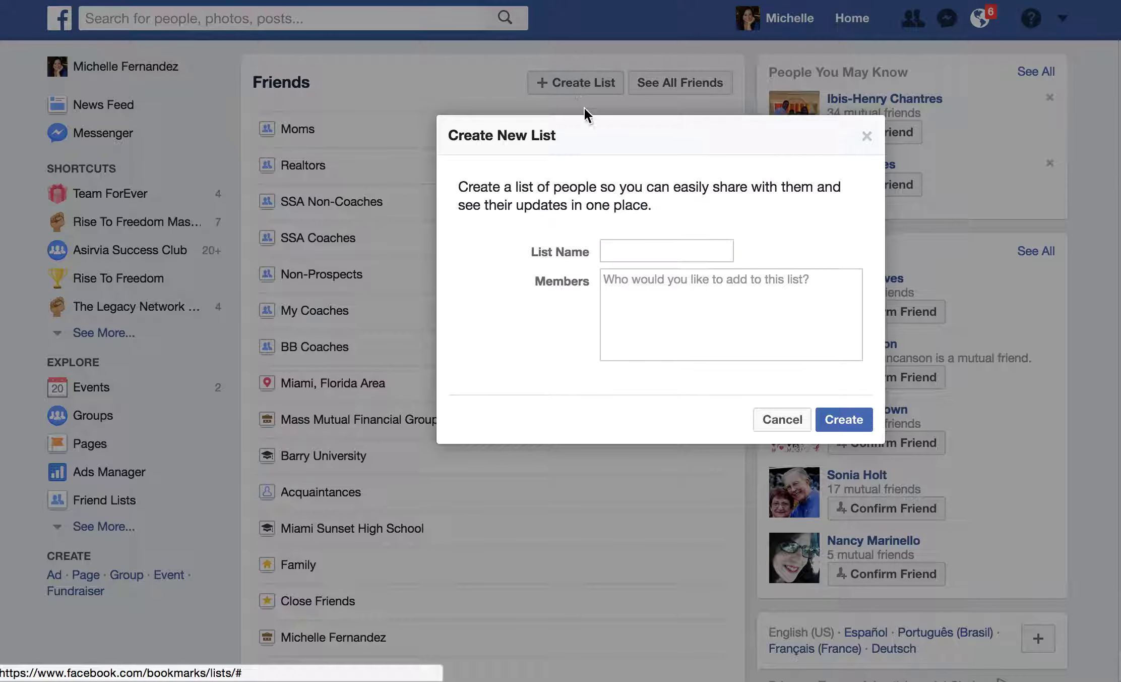
pyautogui.click(650, 247)
pyautogui.write('Pro')
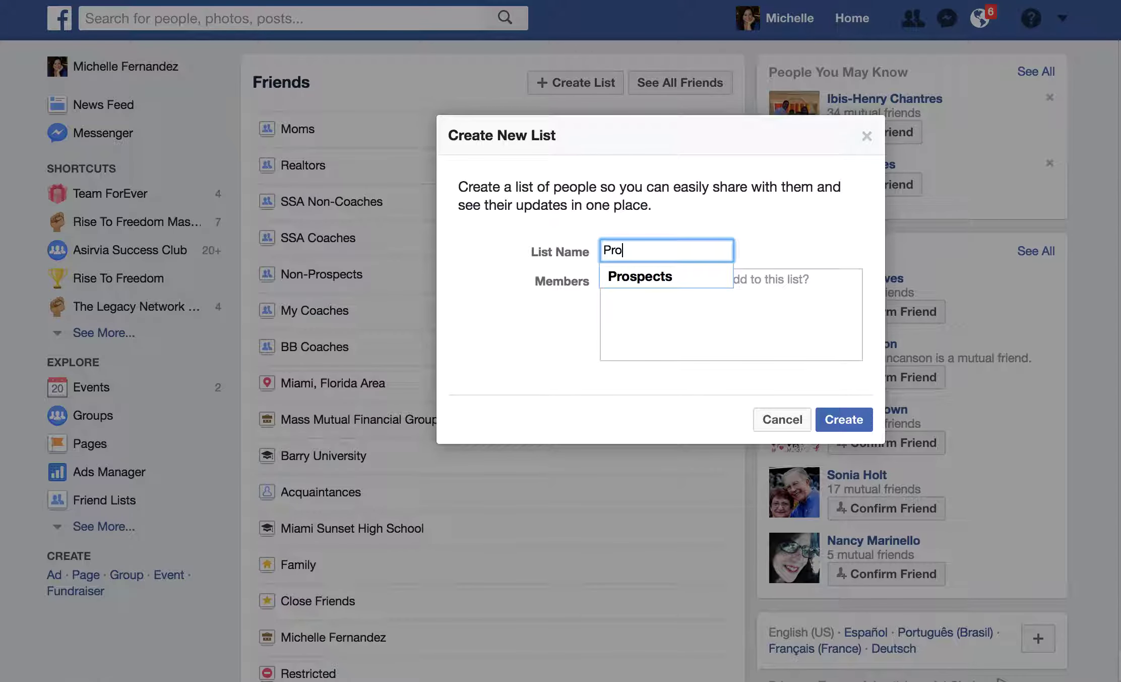
pyautogui.write('spects')
pyautogui.click(682, 318)
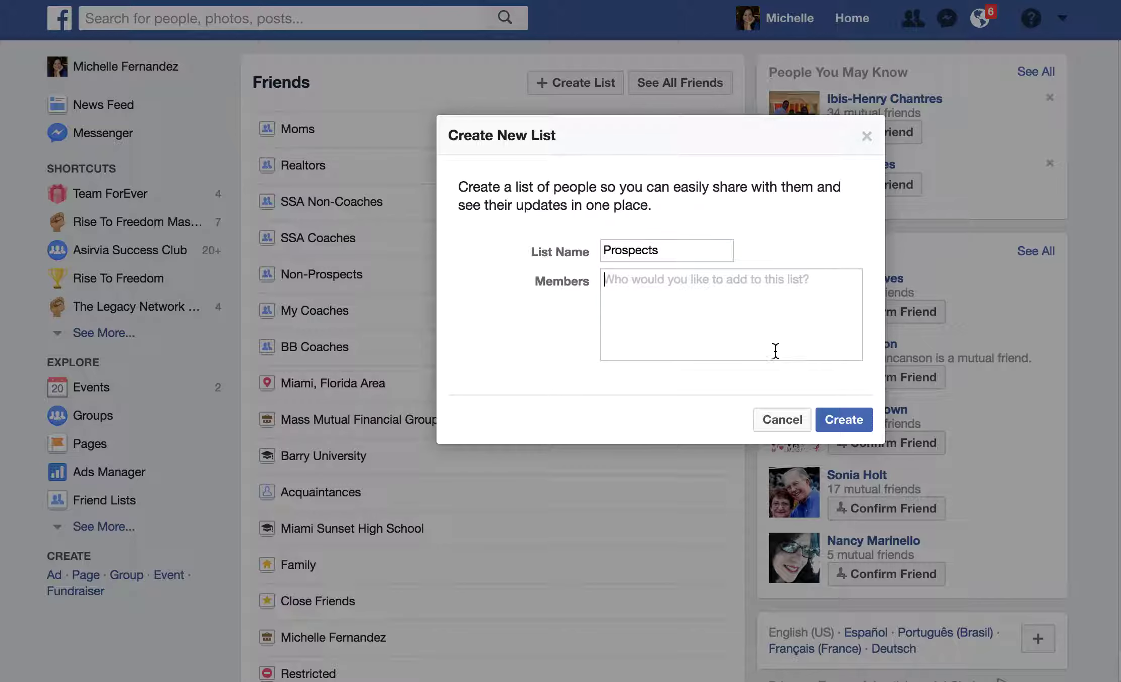
pyautogui.click(843, 419)
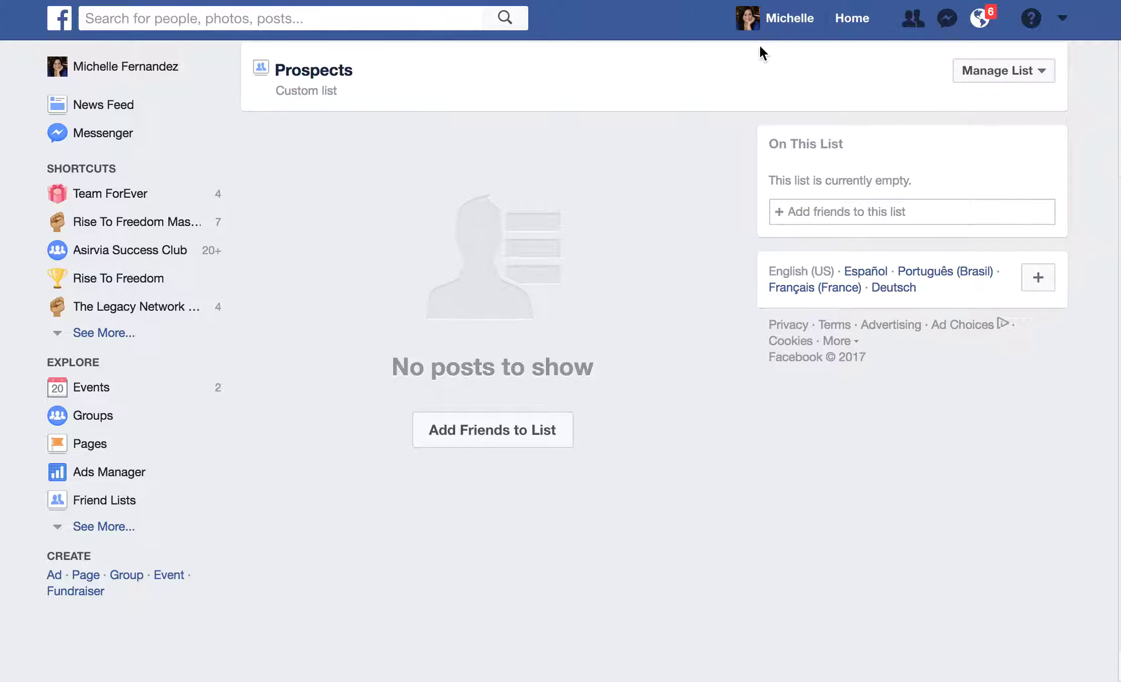
# Show the friends on your profile's Friends tab
pyautogui.click(776, 28)
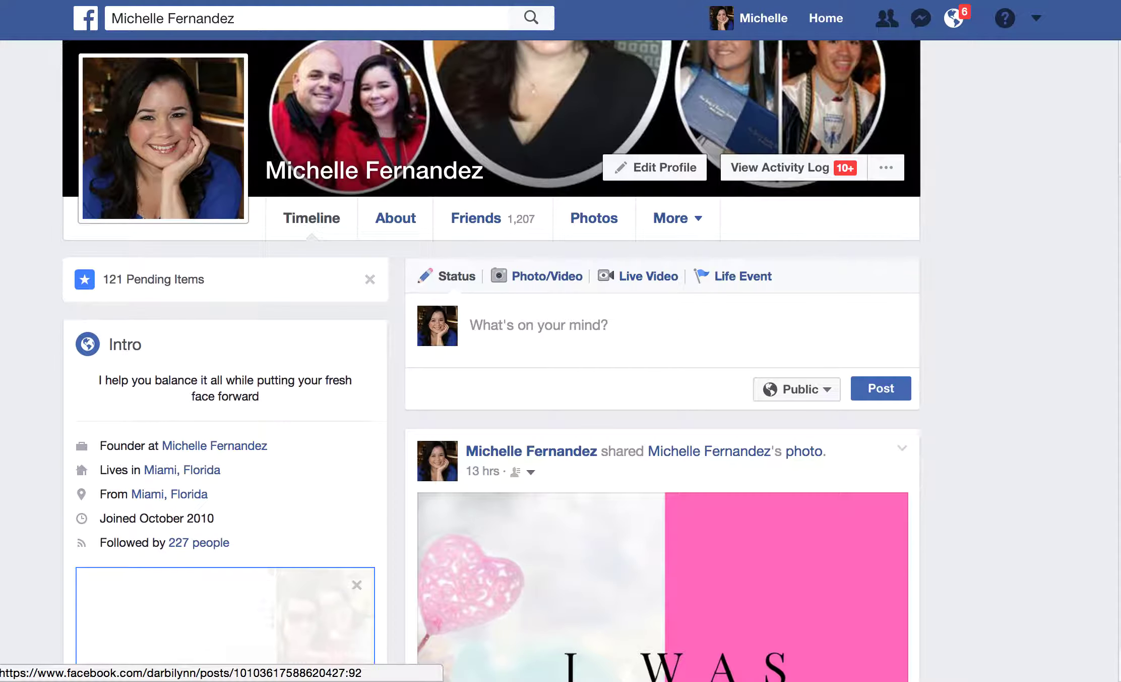
pyautogui.scroll(3, 353, 467)
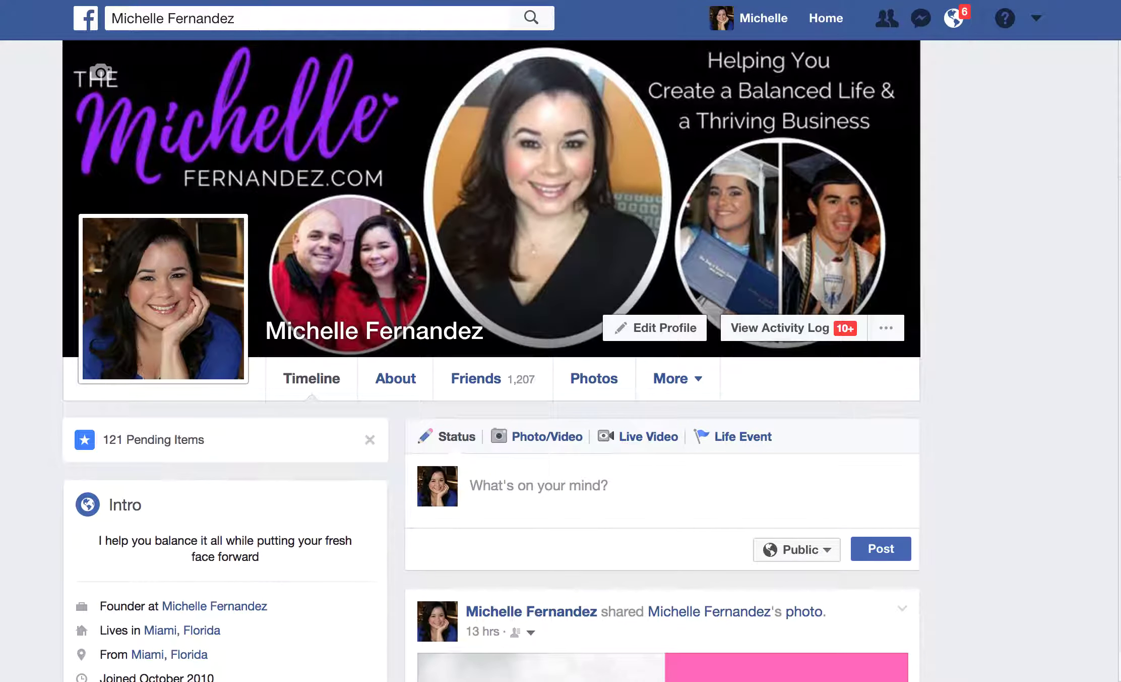
pyautogui.click(485, 387)
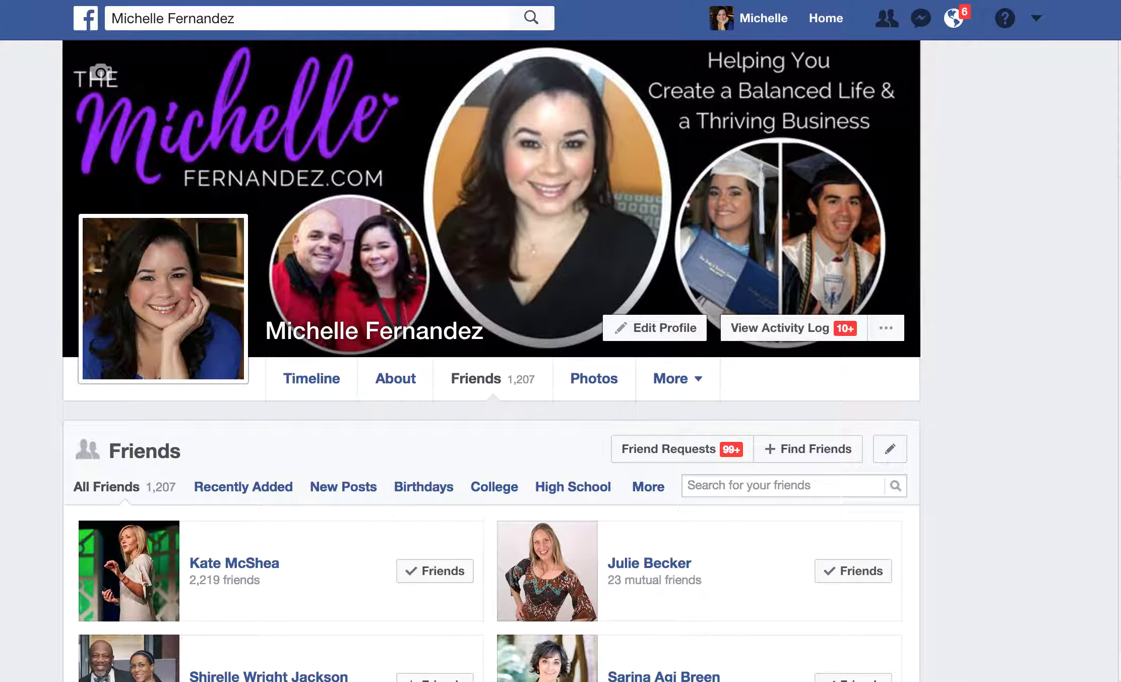
pyautogui.scroll(-2, 491, 361)
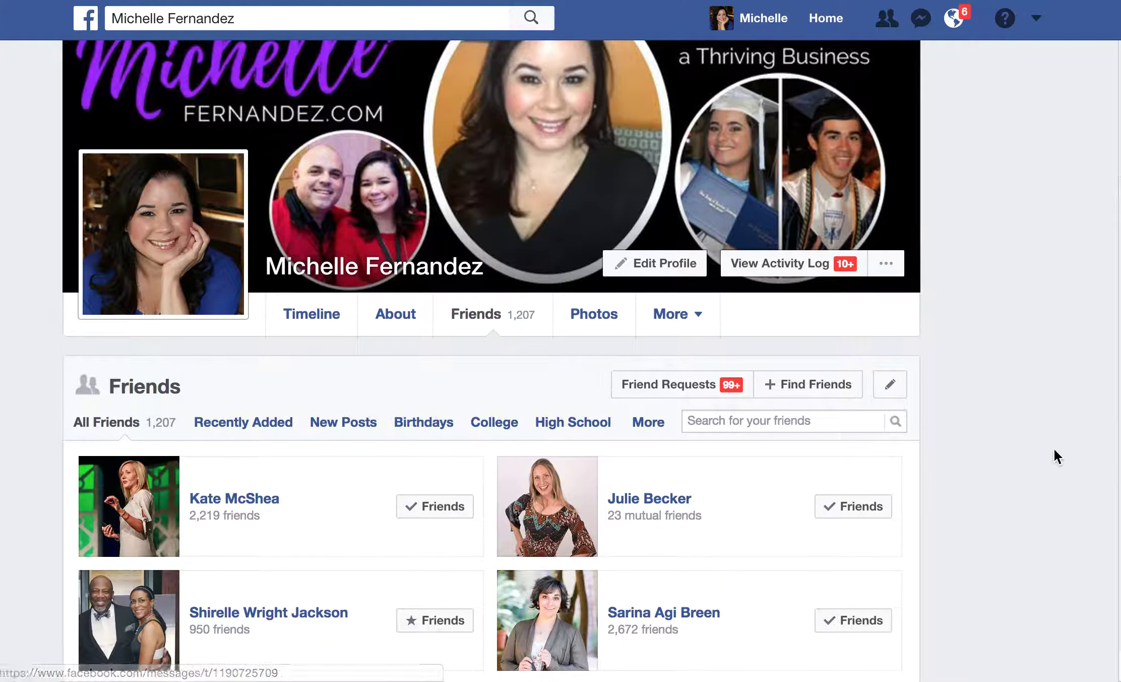
# Add the first friend to the Moms list, leaving them off Prospects
pyautogui.moveTo(876, 502)
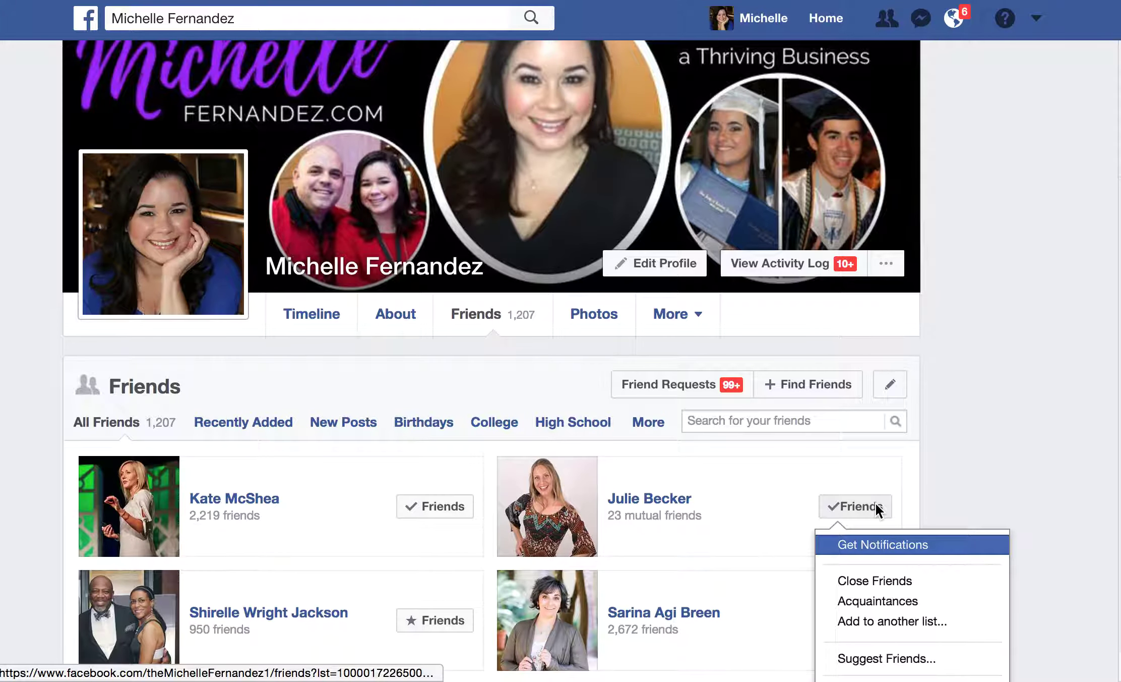
pyautogui.click(871, 625)
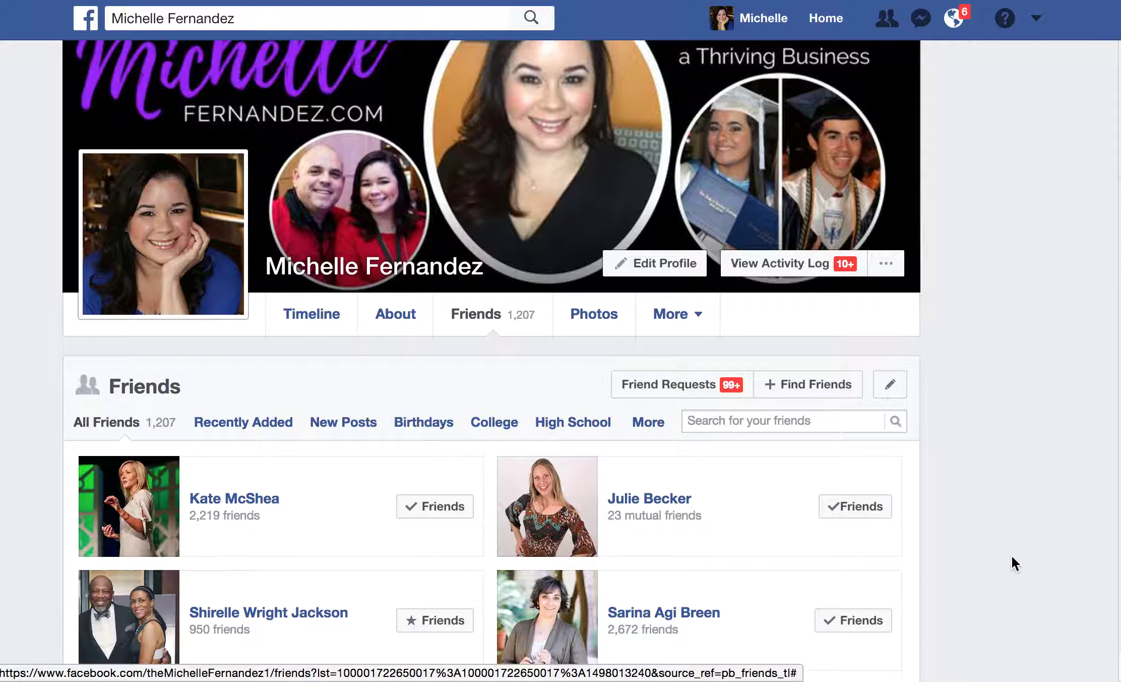
pyautogui.moveTo(881, 501)
pyautogui.scroll(-1, 933, 443)
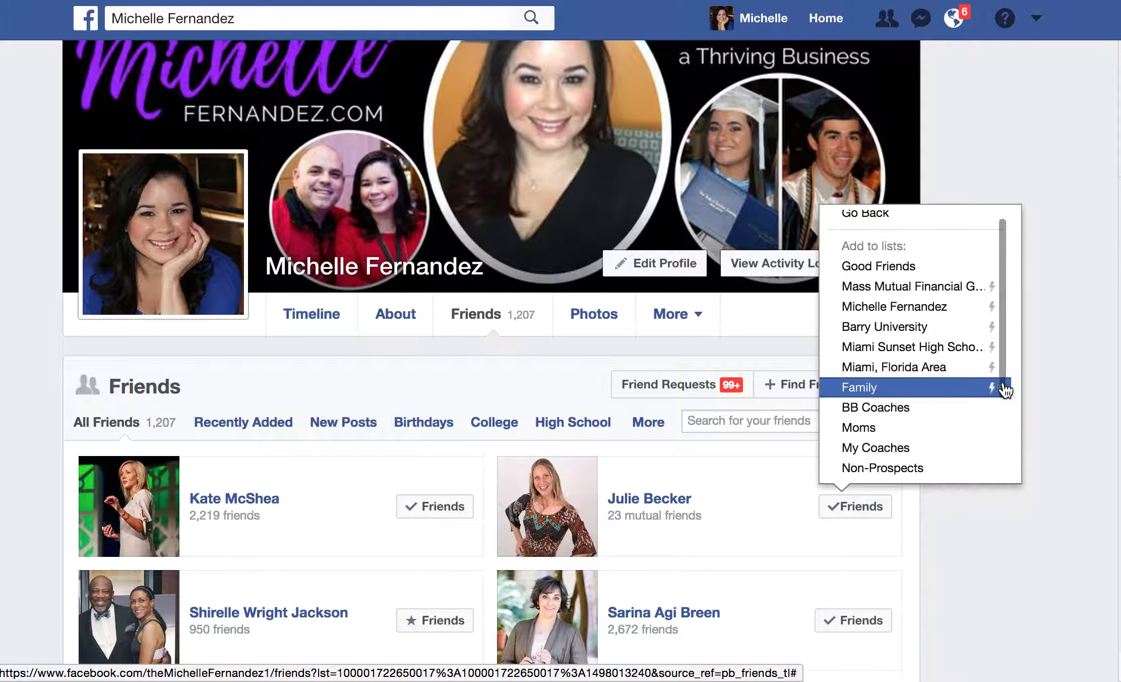
pyautogui.scroll(-2, 1001, 390)
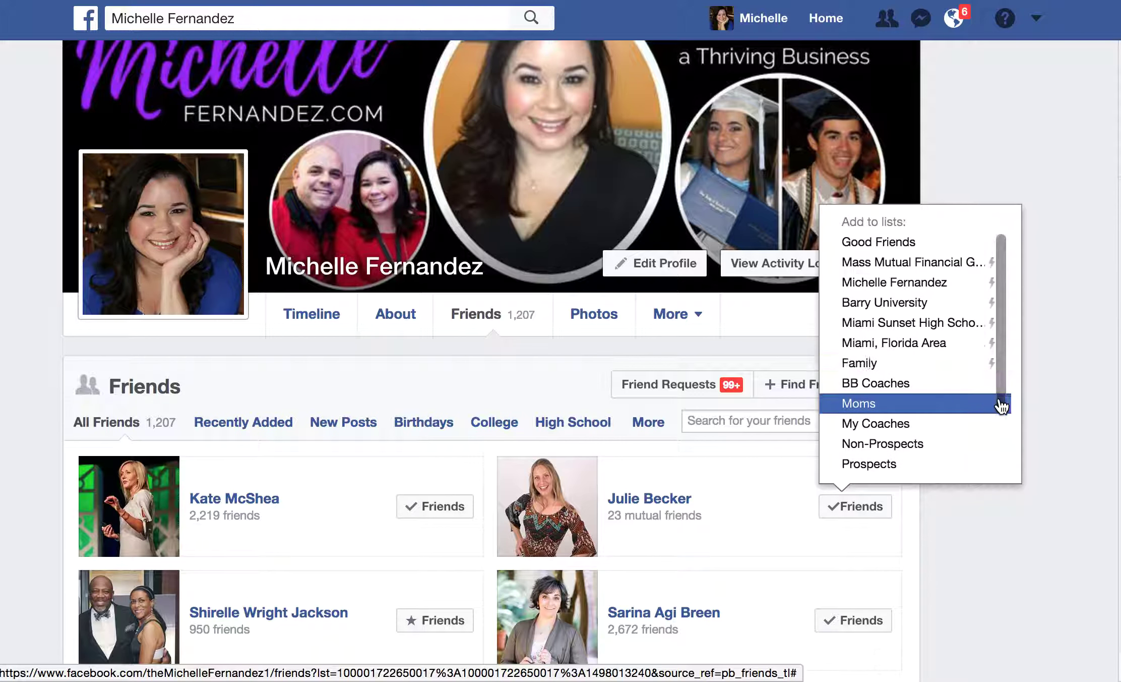
pyautogui.click(864, 409)
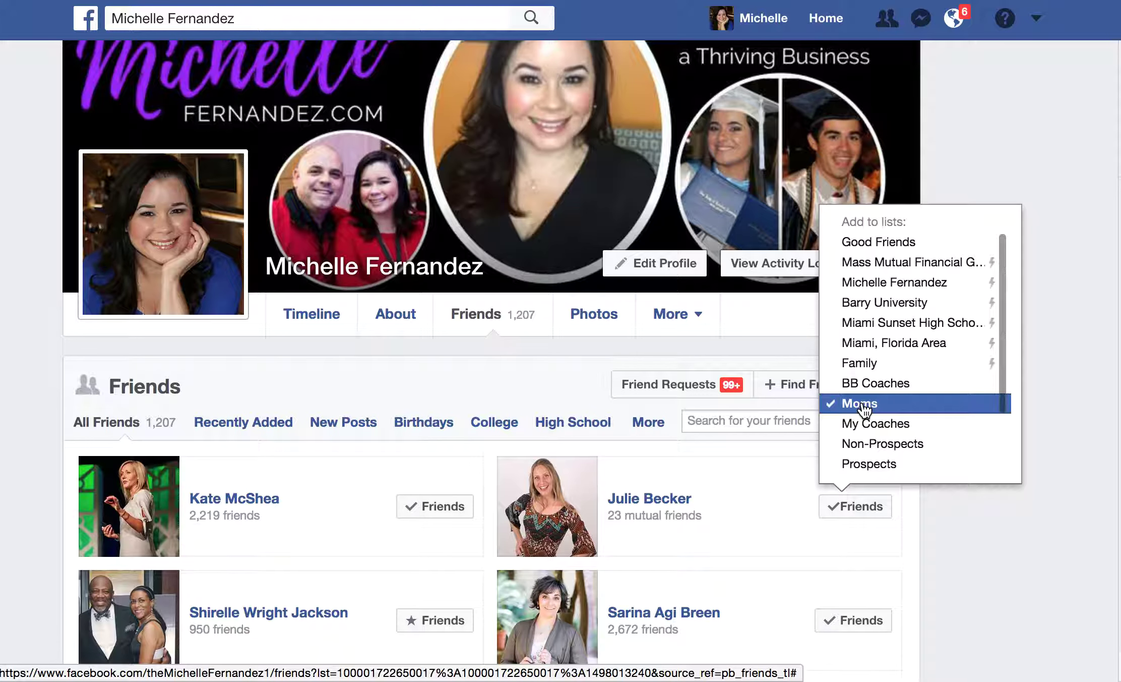
pyautogui.click(865, 467)
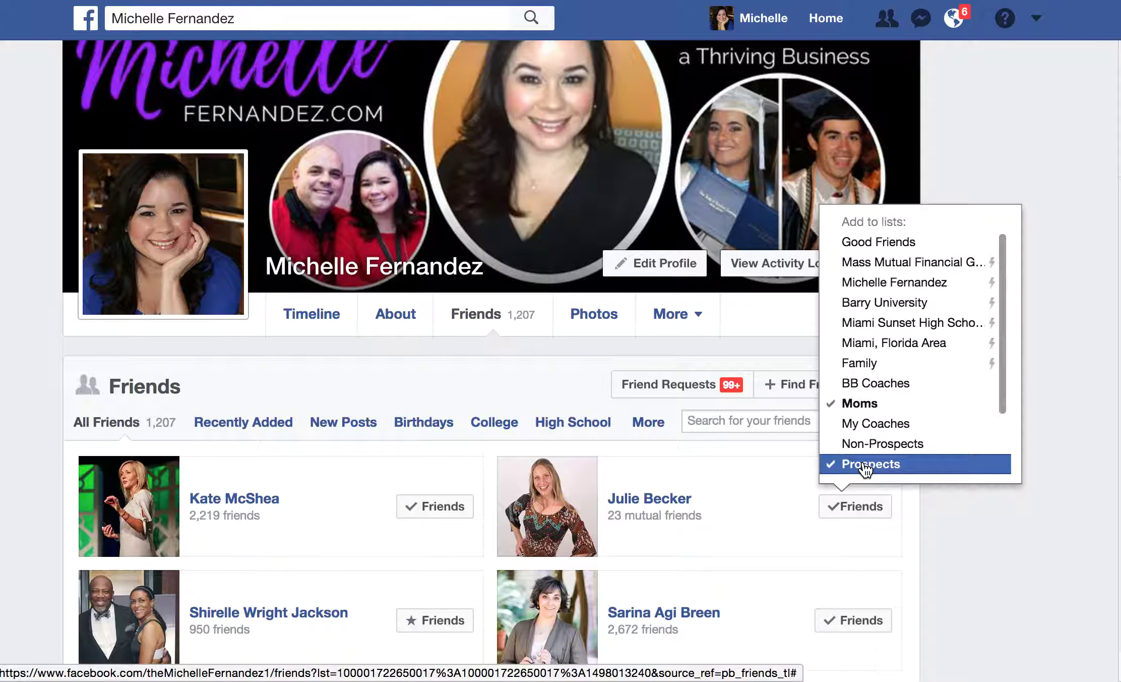
pyautogui.click(865, 467)
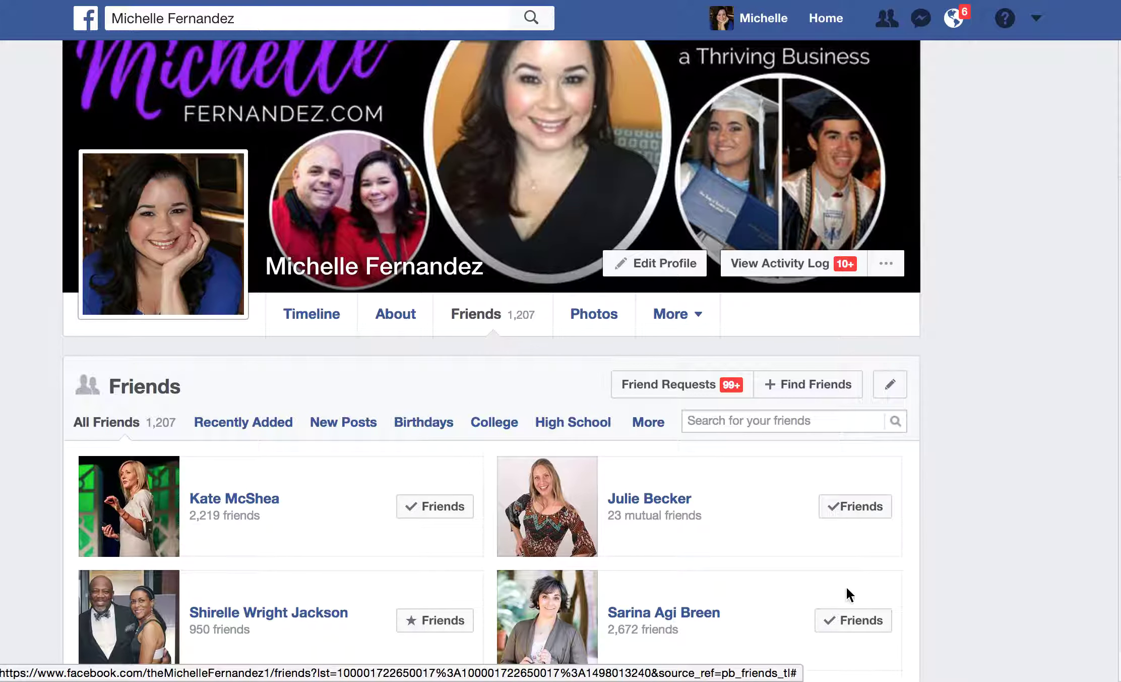
# Add a second friend to Moms, then return to the profile Timeline
pyautogui.moveTo(842, 610)
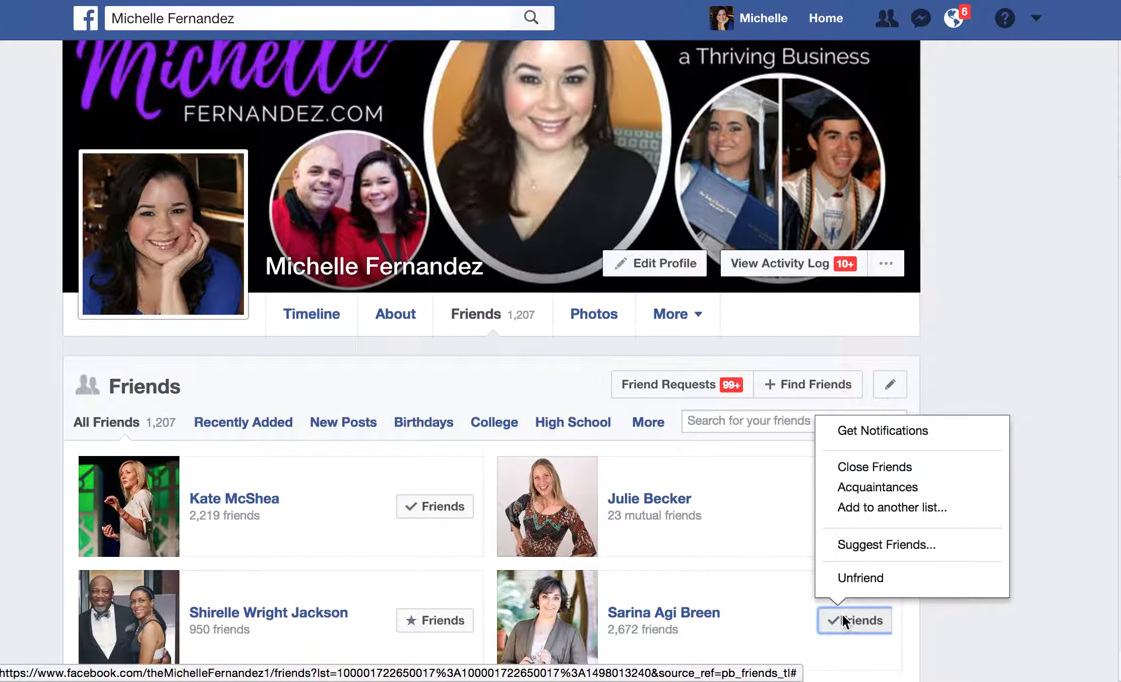
pyautogui.click(876, 510)
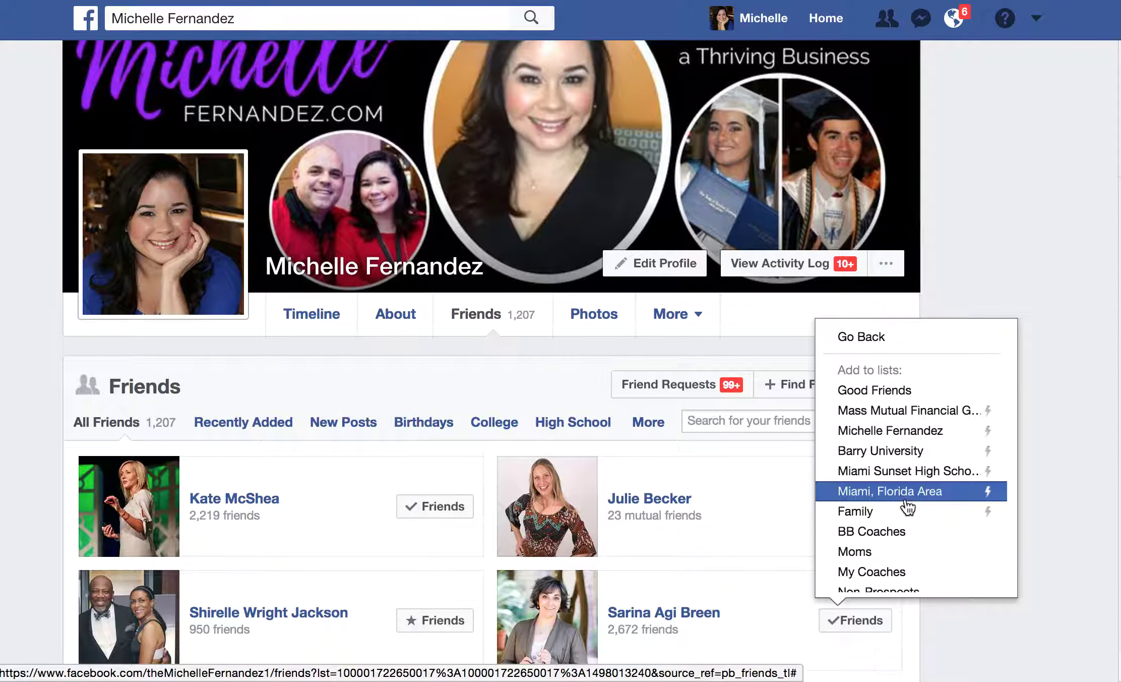
pyautogui.click(886, 559)
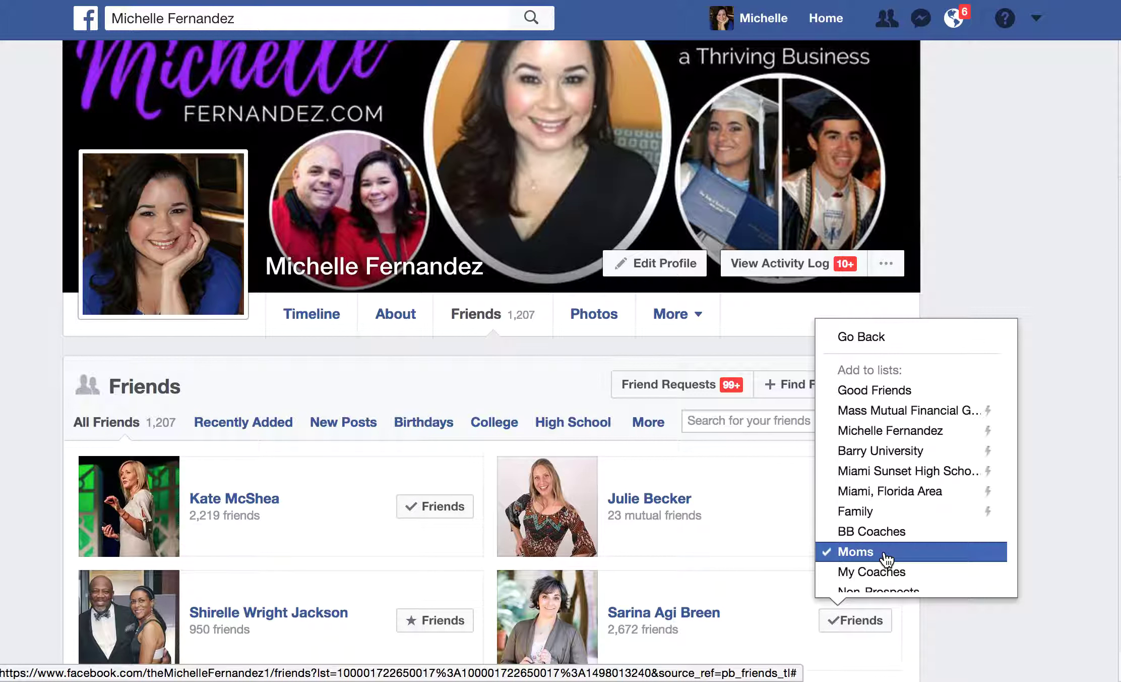
pyautogui.click(1063, 528)
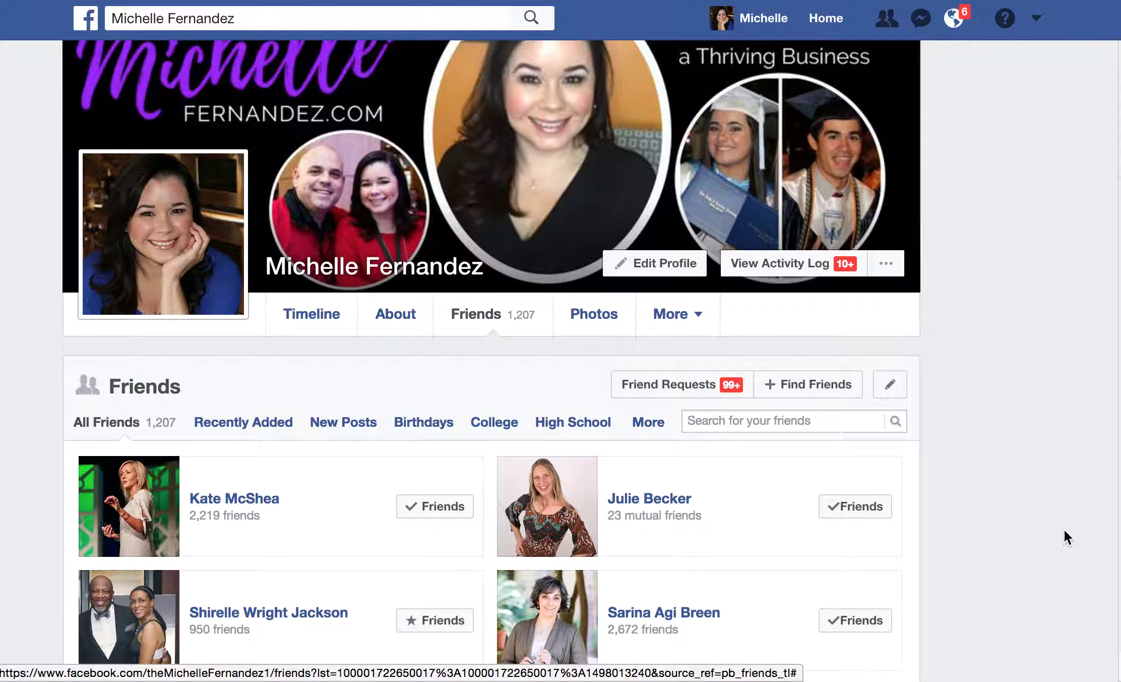
pyautogui.click(291, 316)
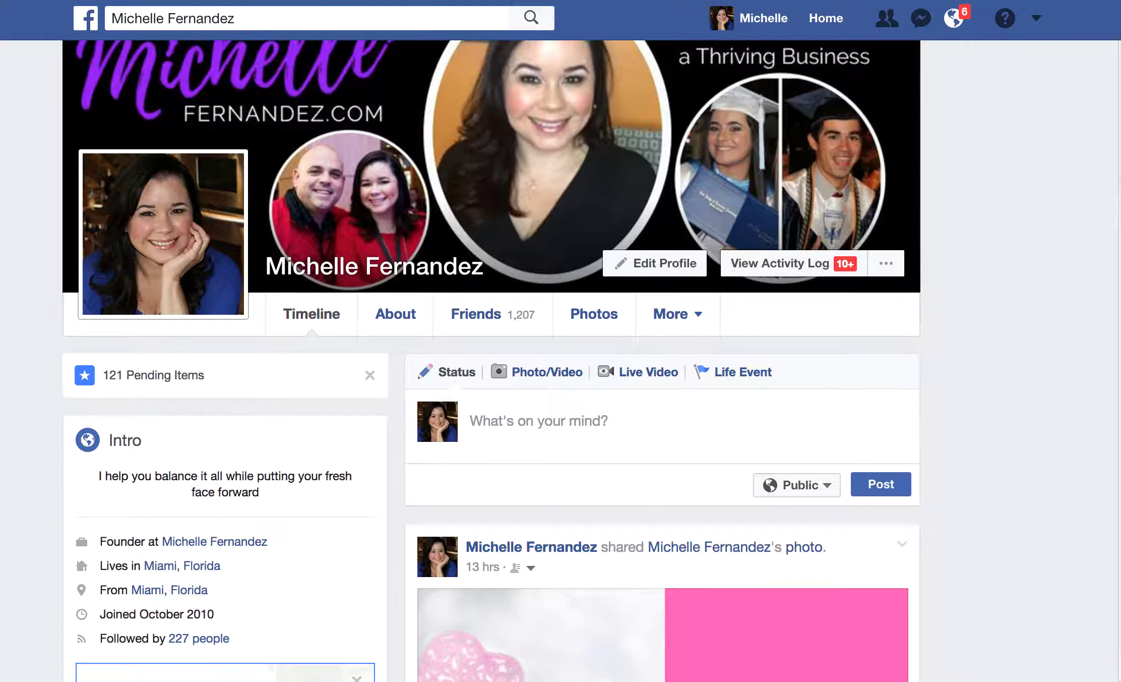
# In a new status post, change the audience from Public to the Moms friend list
pyautogui.scroll(-3, 675, 338)
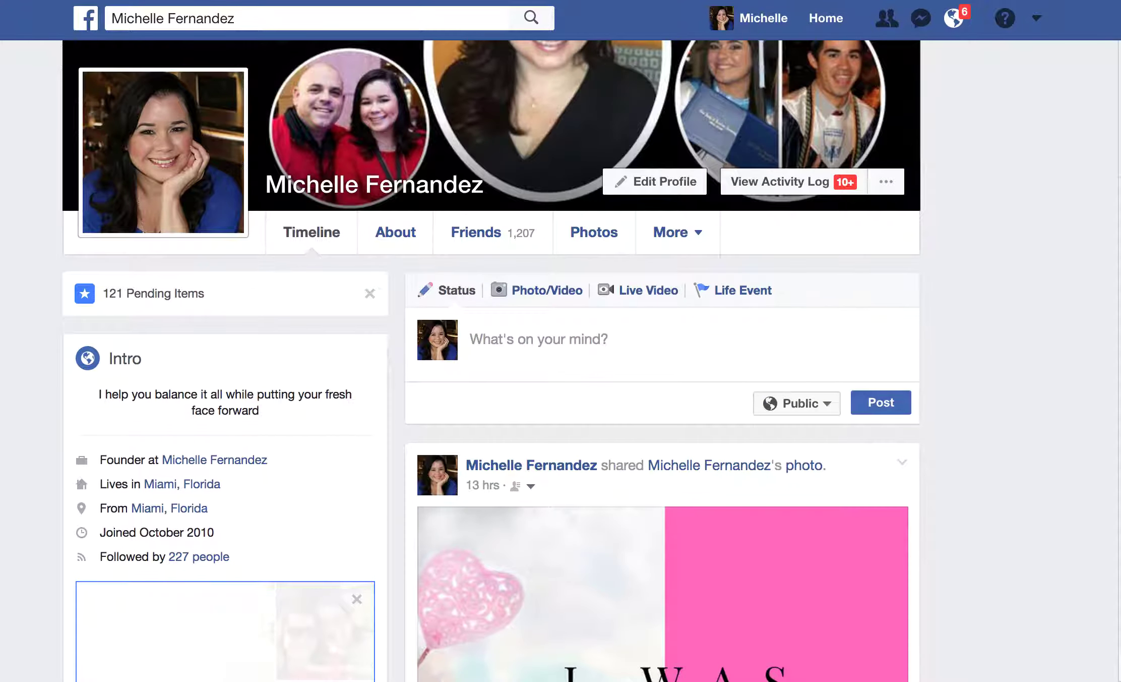
pyautogui.click(662, 337)
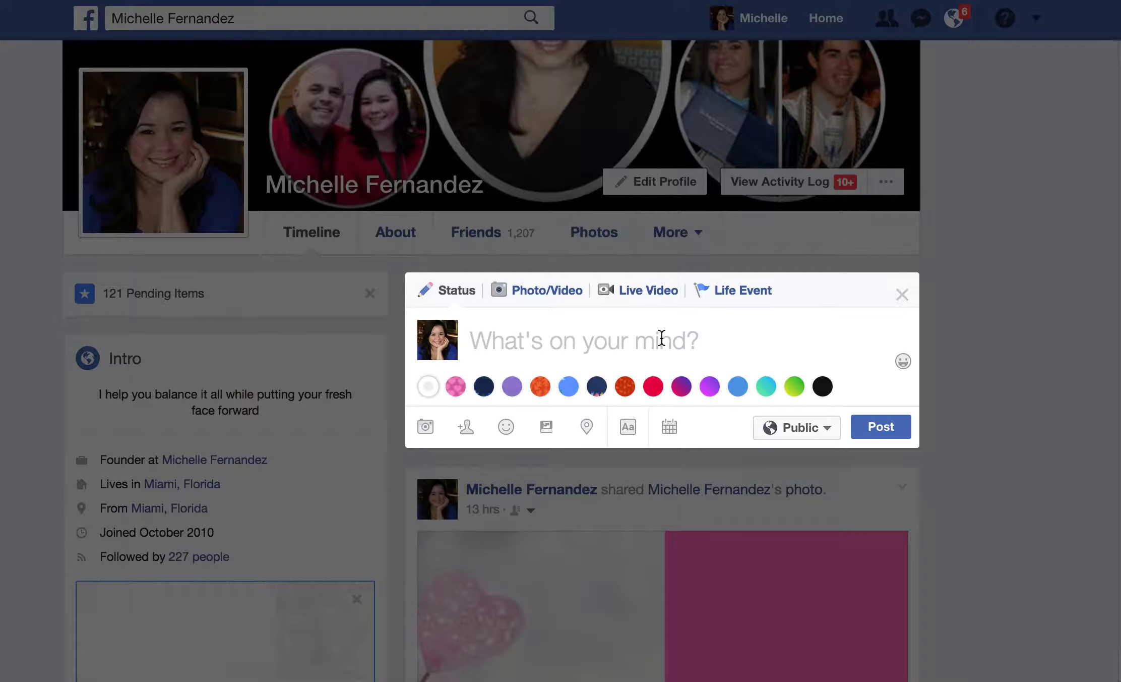
pyautogui.click(821, 438)
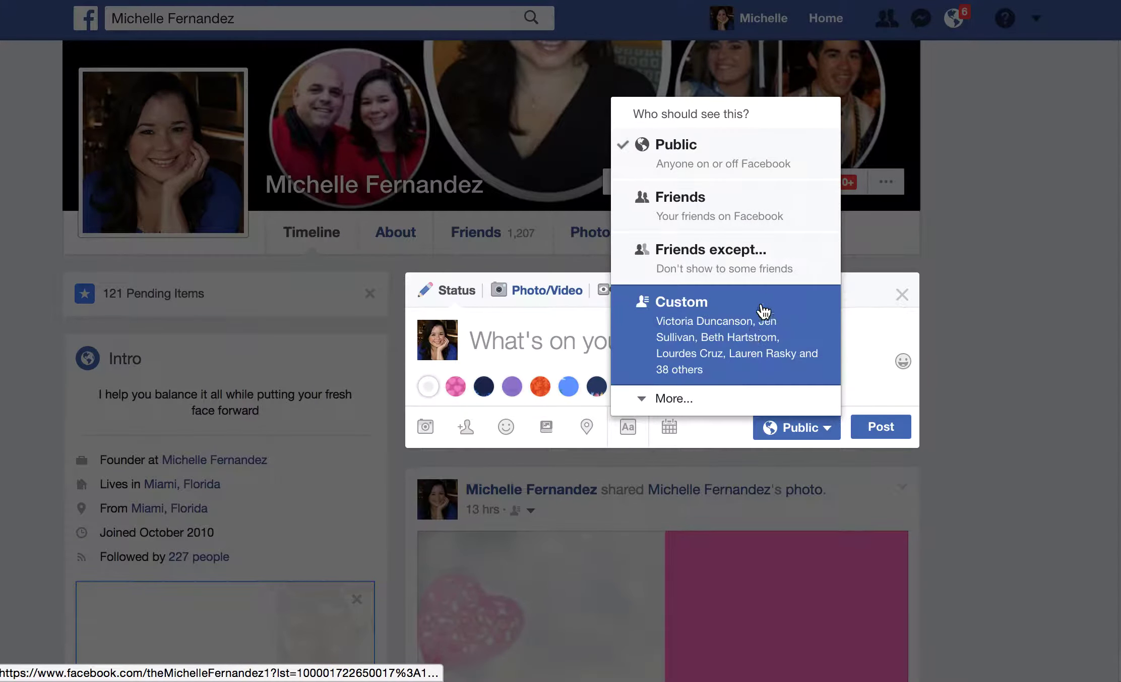
pyautogui.click(705, 400)
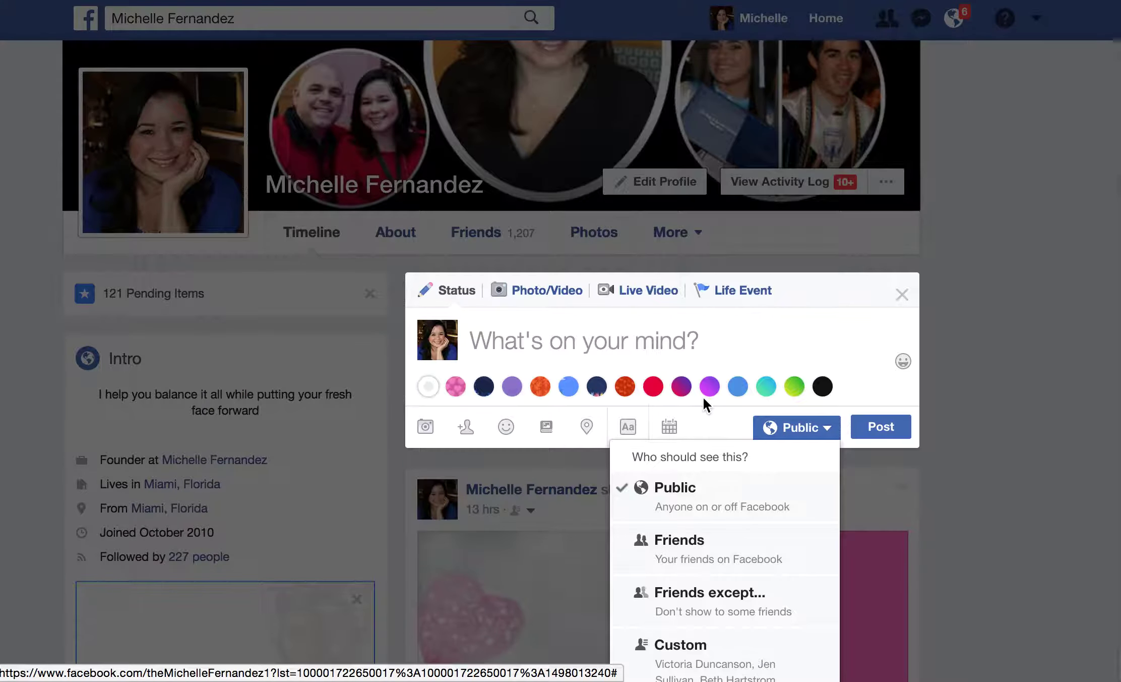
pyautogui.scroll(-2, 833, 494)
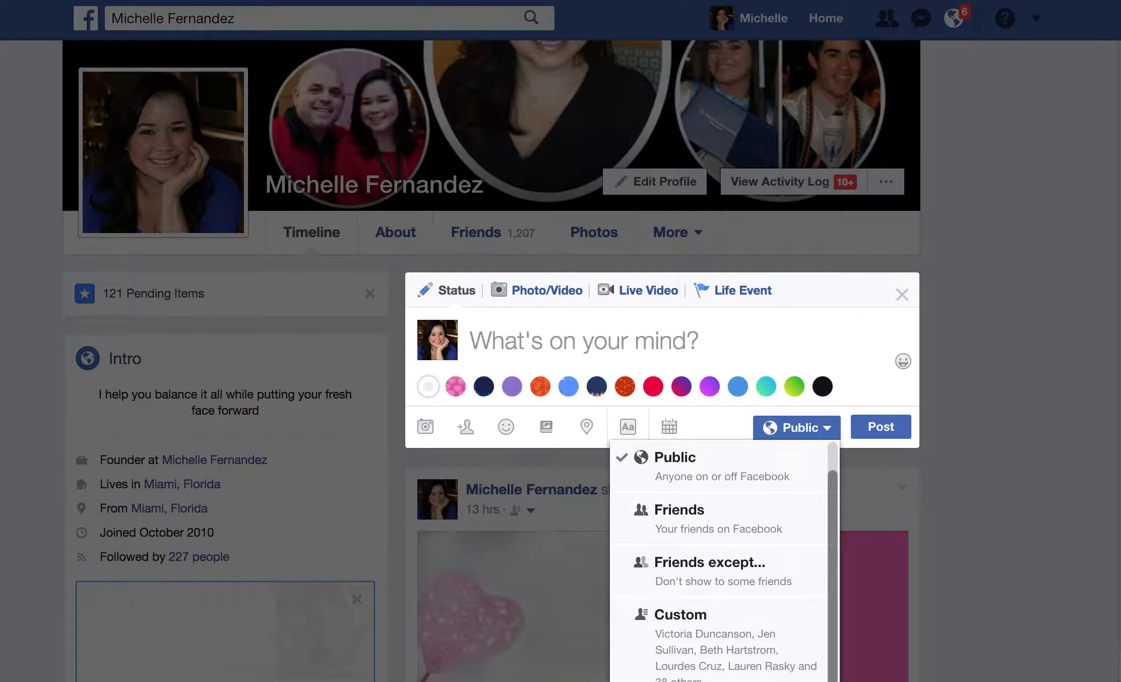
pyautogui.scroll(-5, 1109, 335)
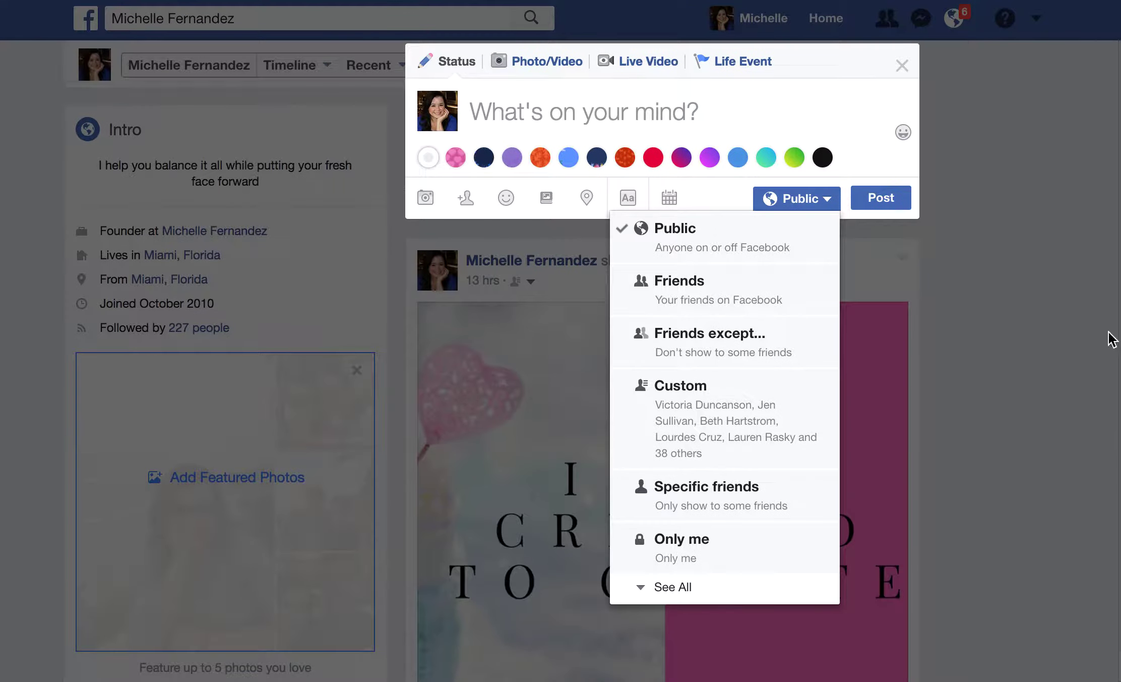
pyautogui.click(713, 594)
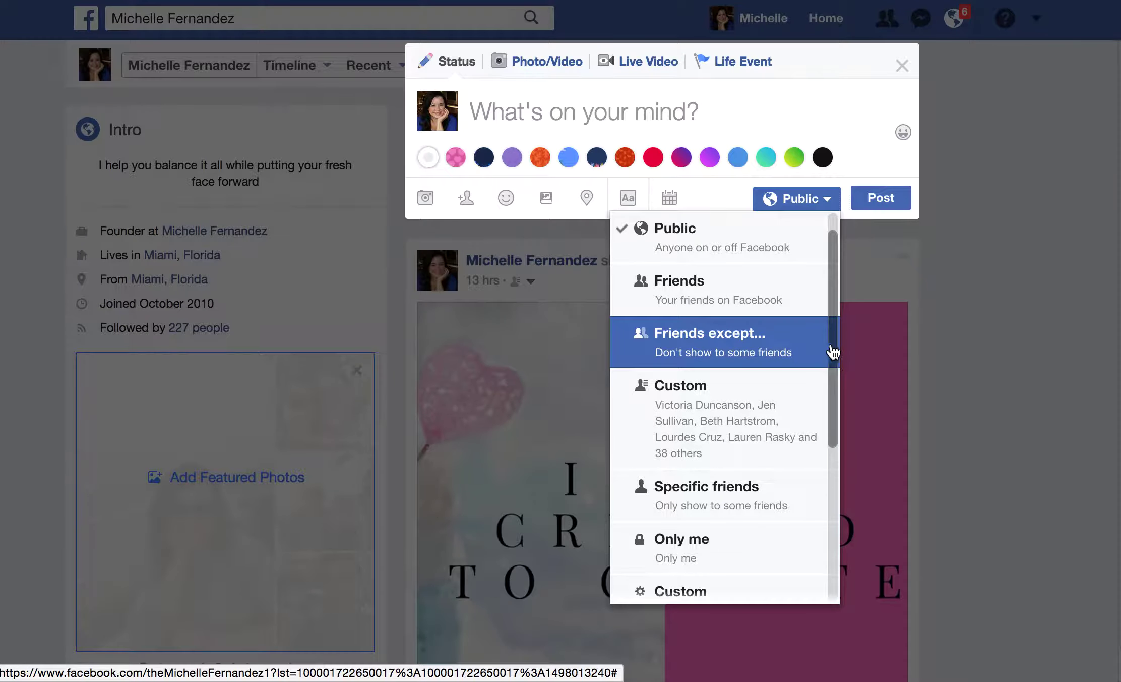
pyautogui.moveTo(836, 352); pyautogui.dragTo(827, 511)
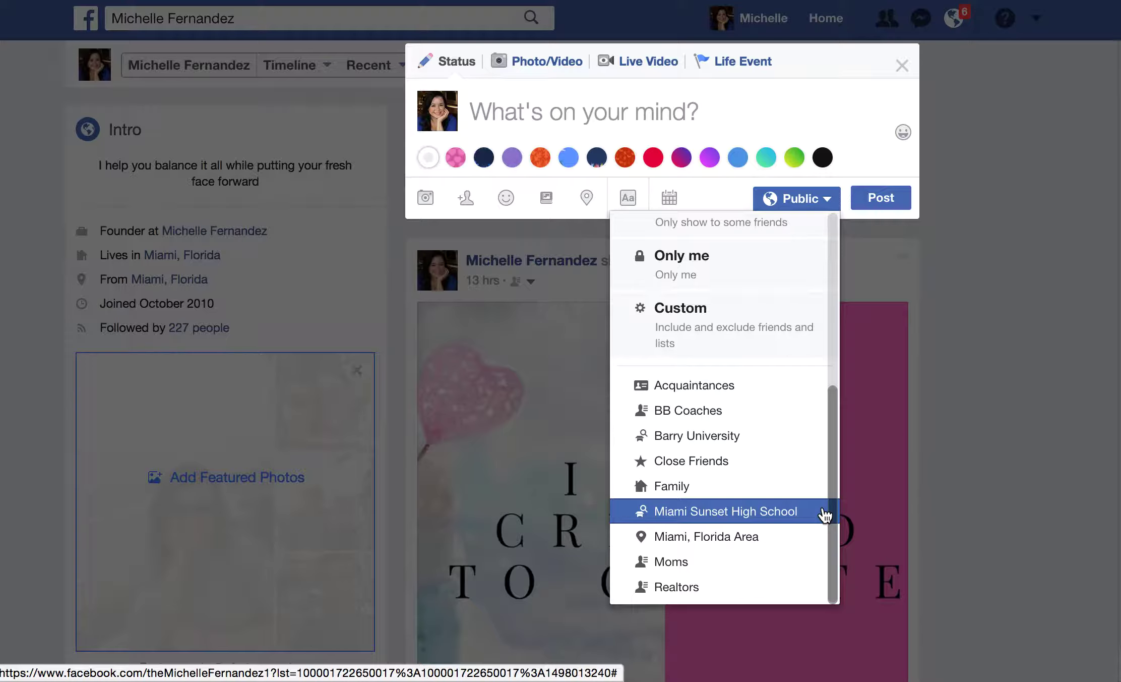
pyautogui.click(705, 562)
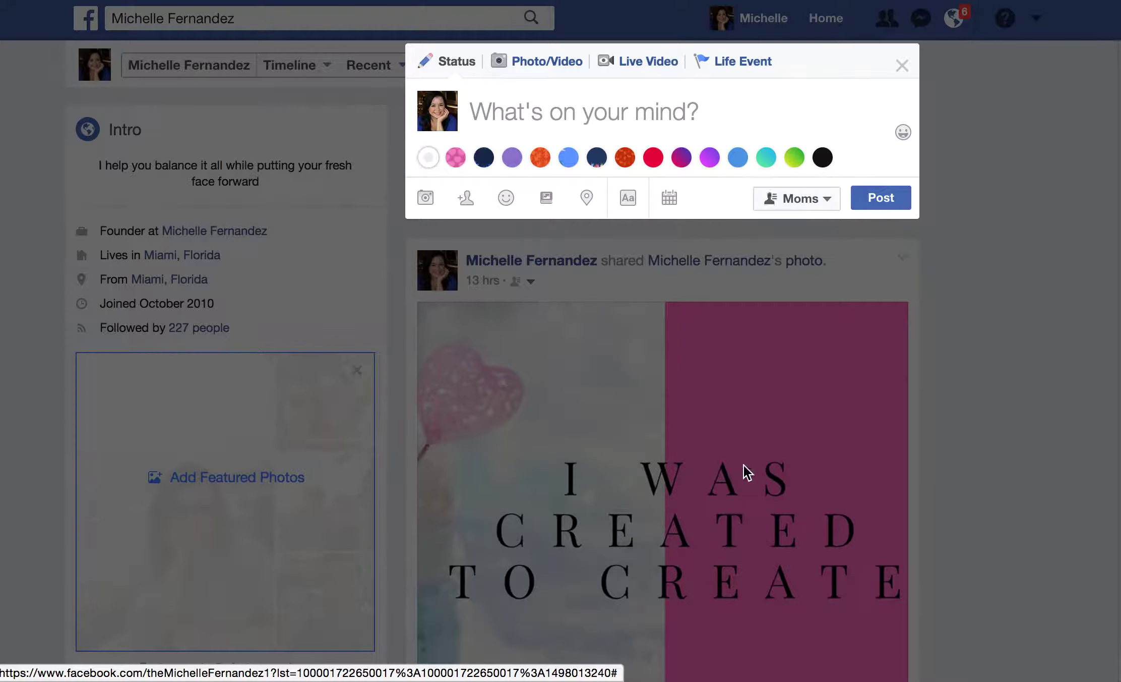